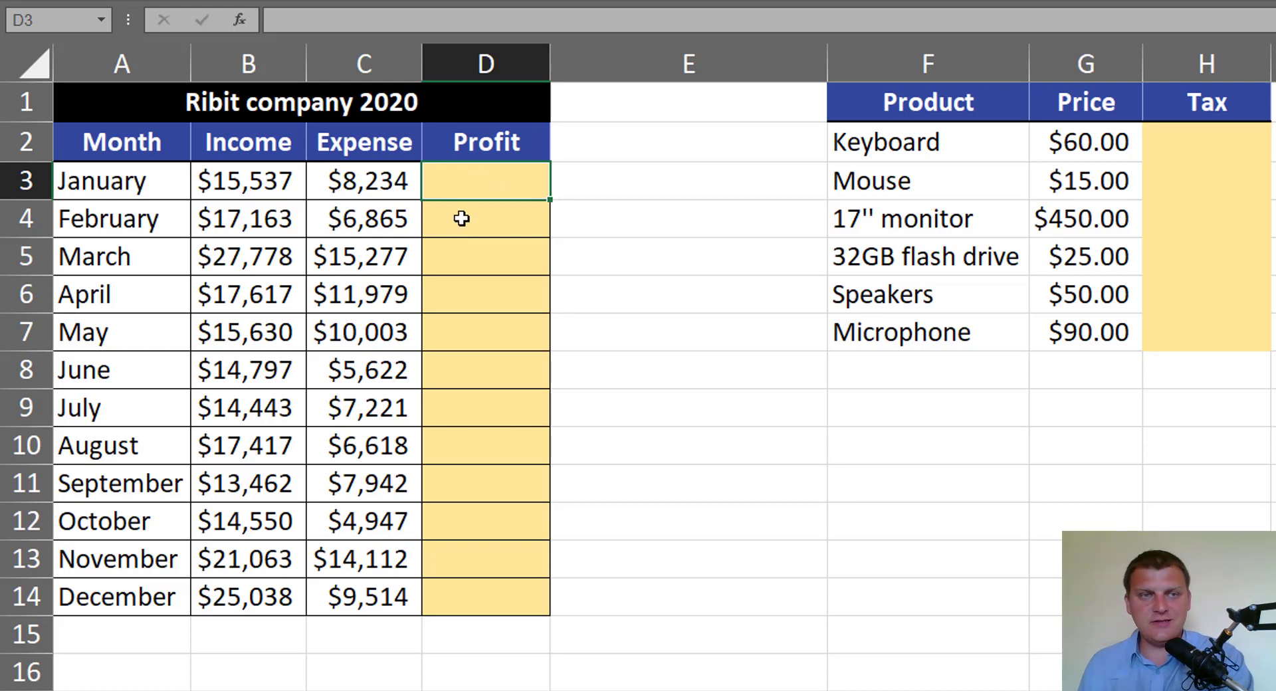
Calculate January's profit in D3 with =B3-C3 and fill the formula down the Profit column to December.
left_click(359, 186)
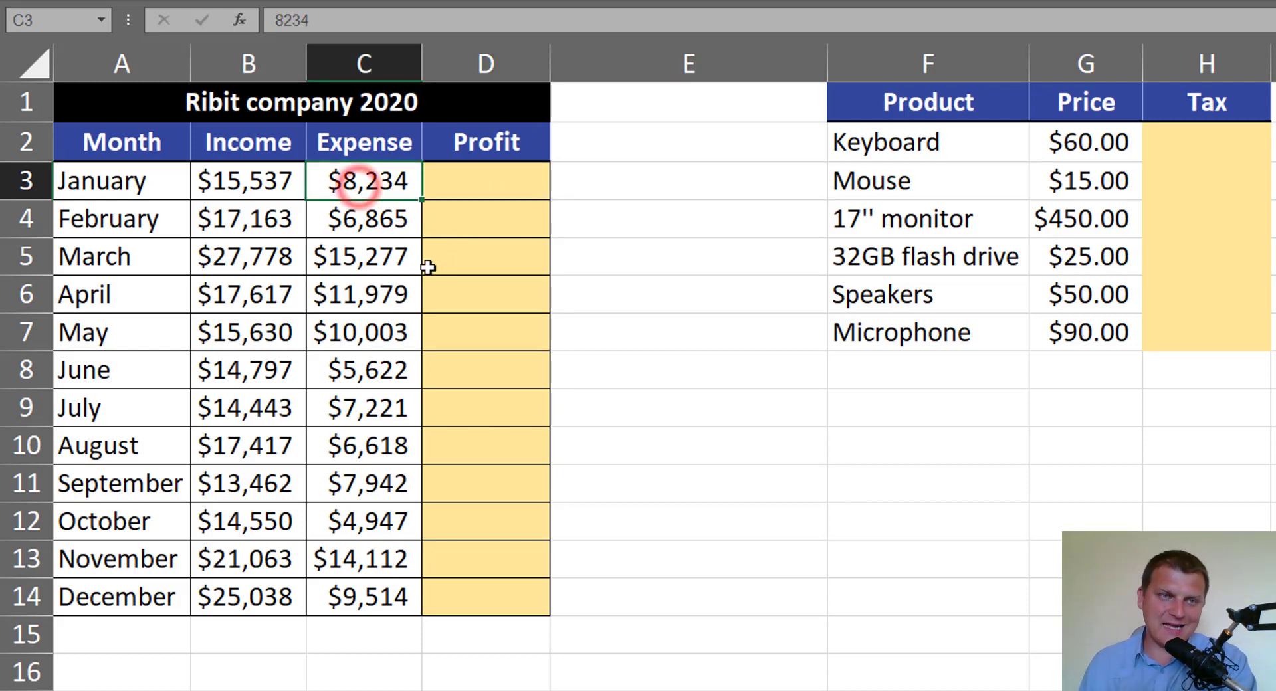
left_click(259, 180)
left_click(481, 178)
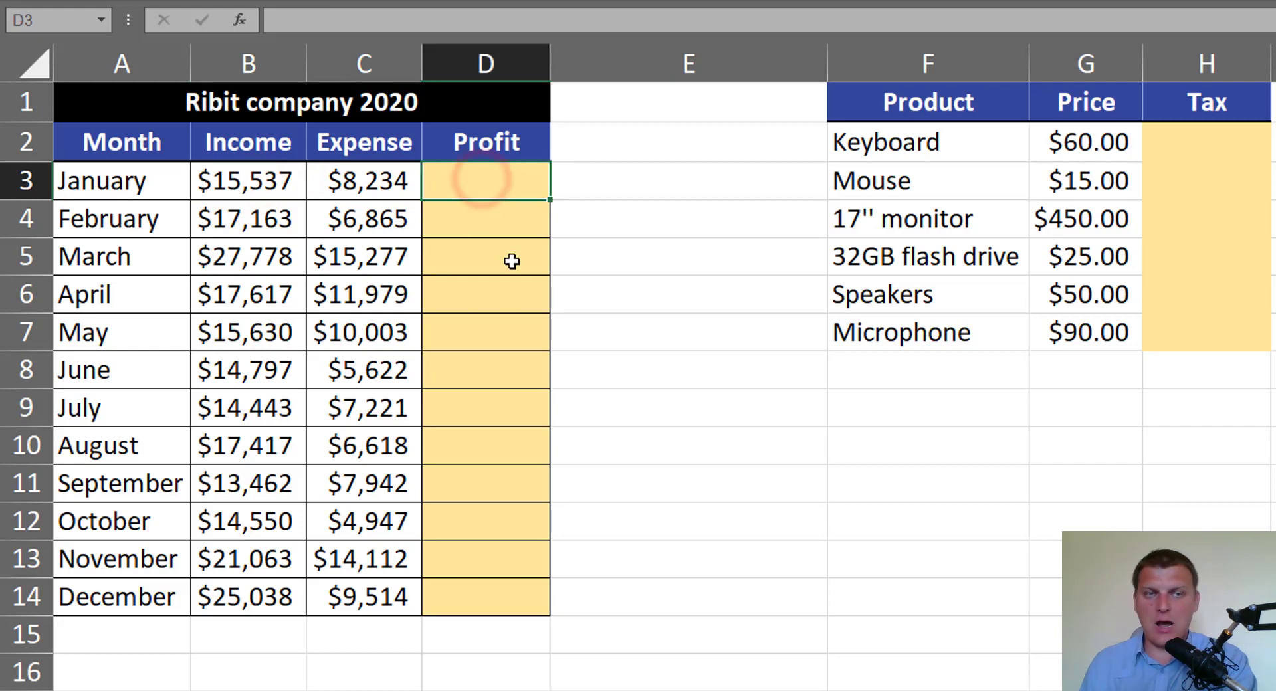
type("=")
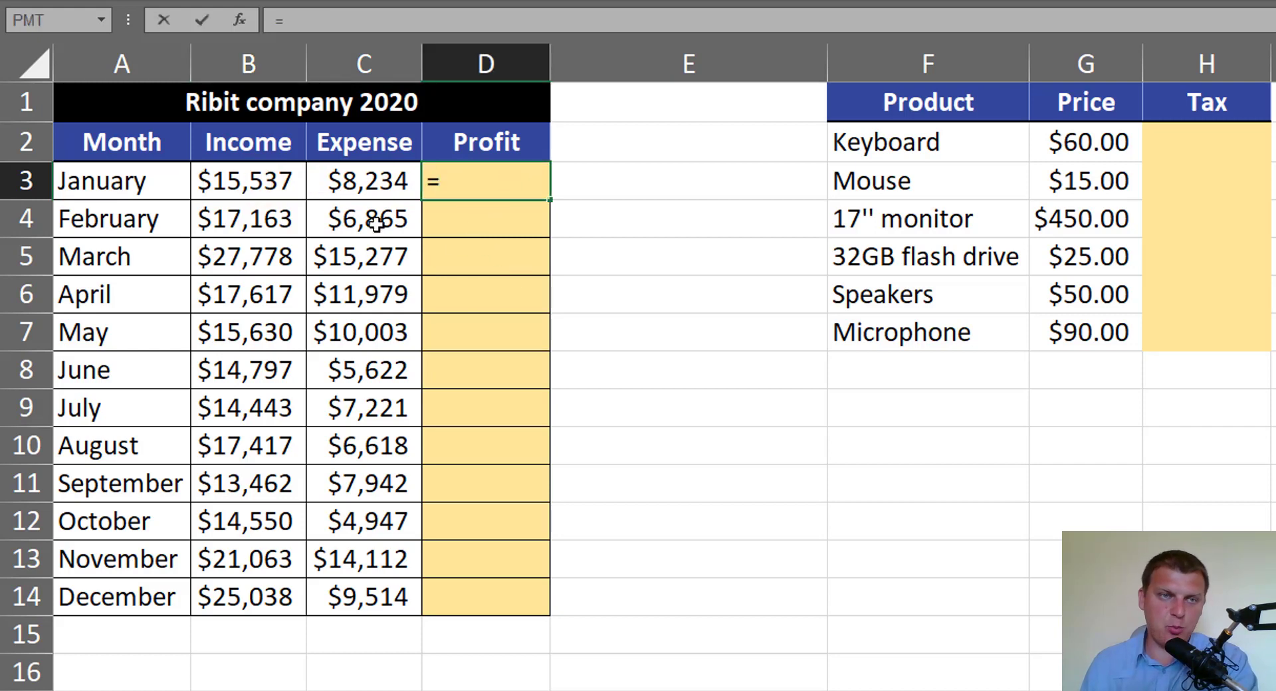
left_click(254, 183)
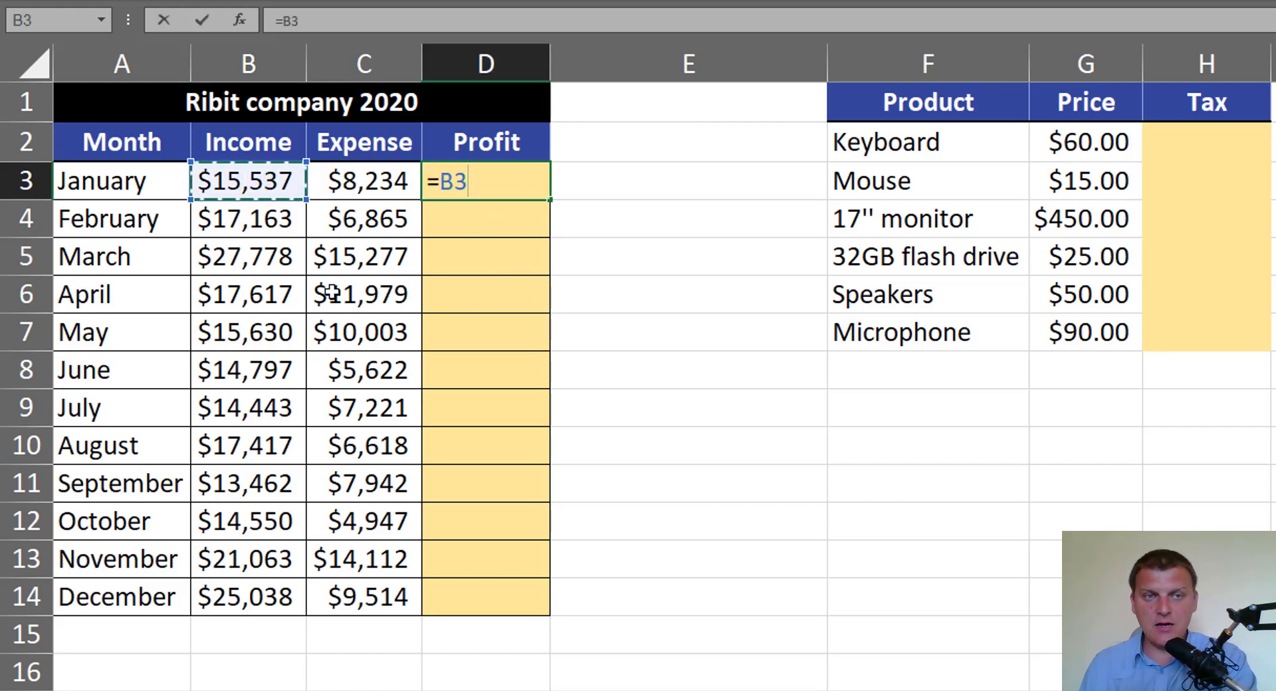
type("-")
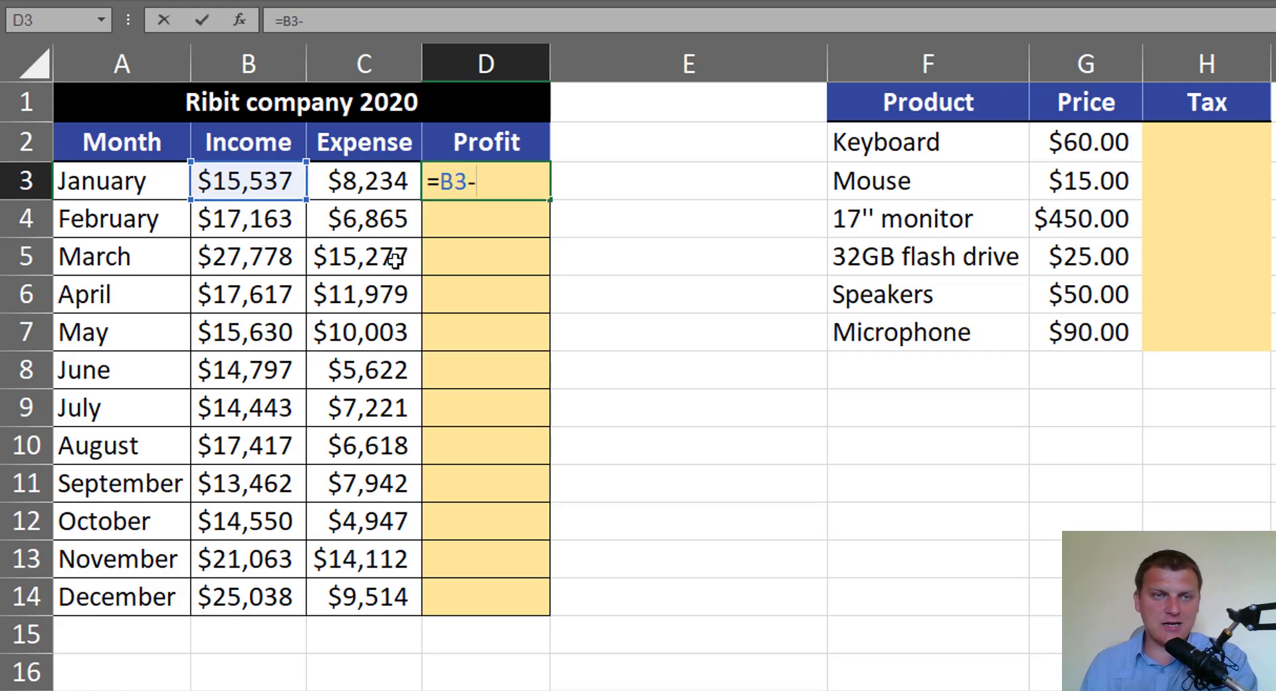
left_click(363, 189)
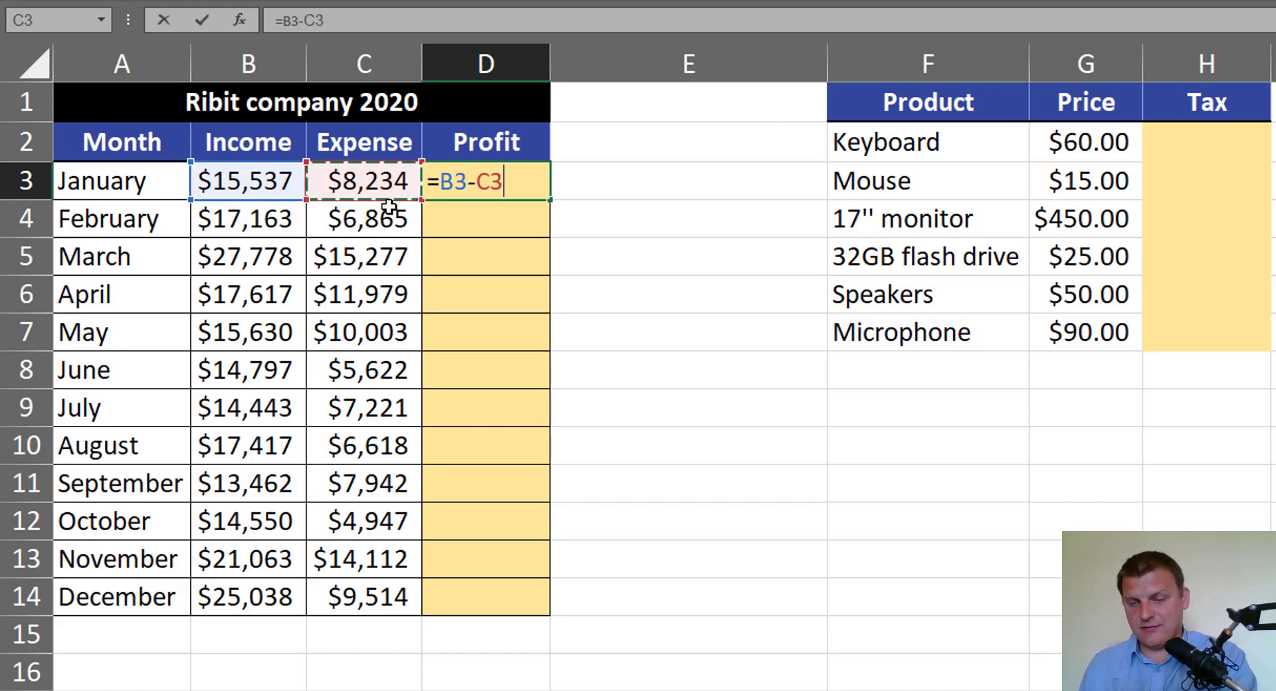
key("Return")
left_click(521, 192)
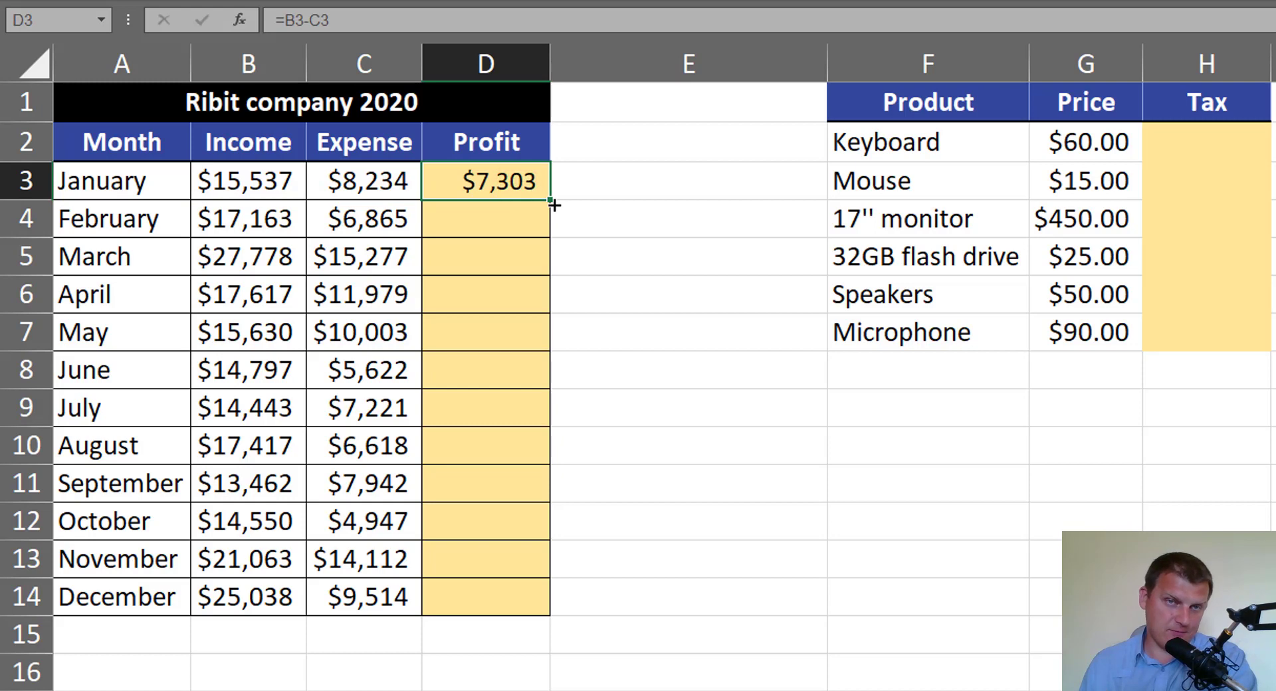
double_click(549, 198)
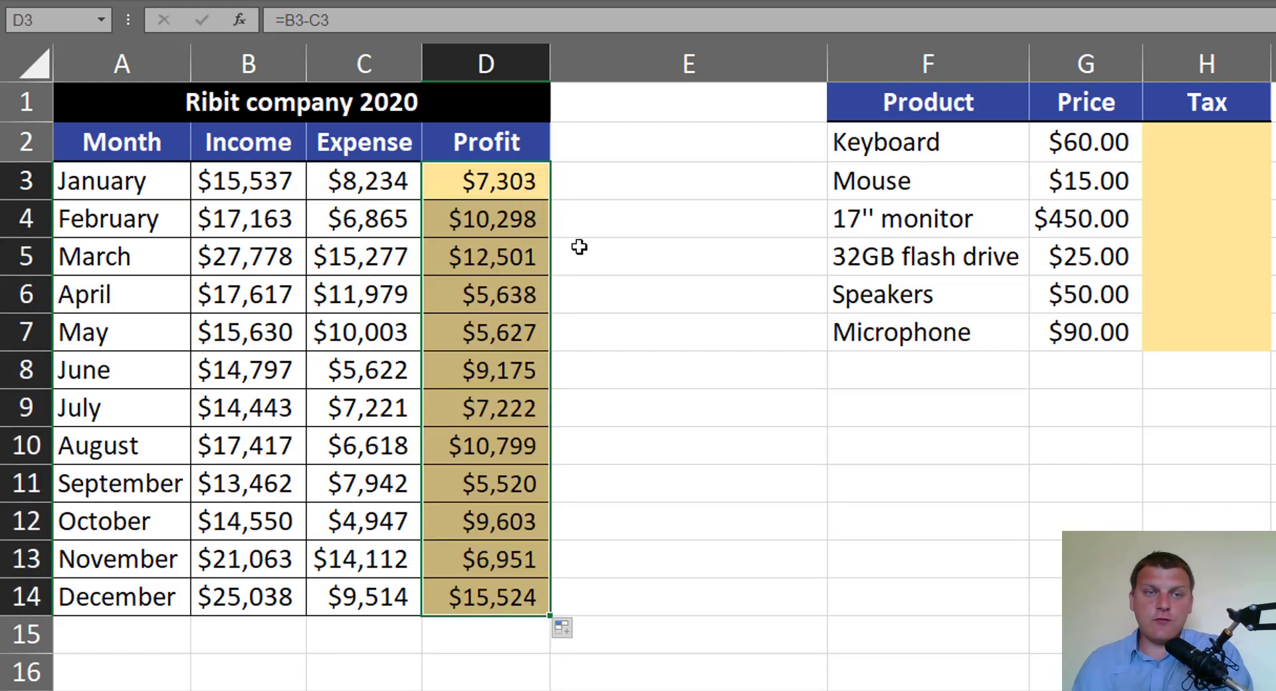
key("ctrl+2")
left_click_drag(548, 229, 574, 243)
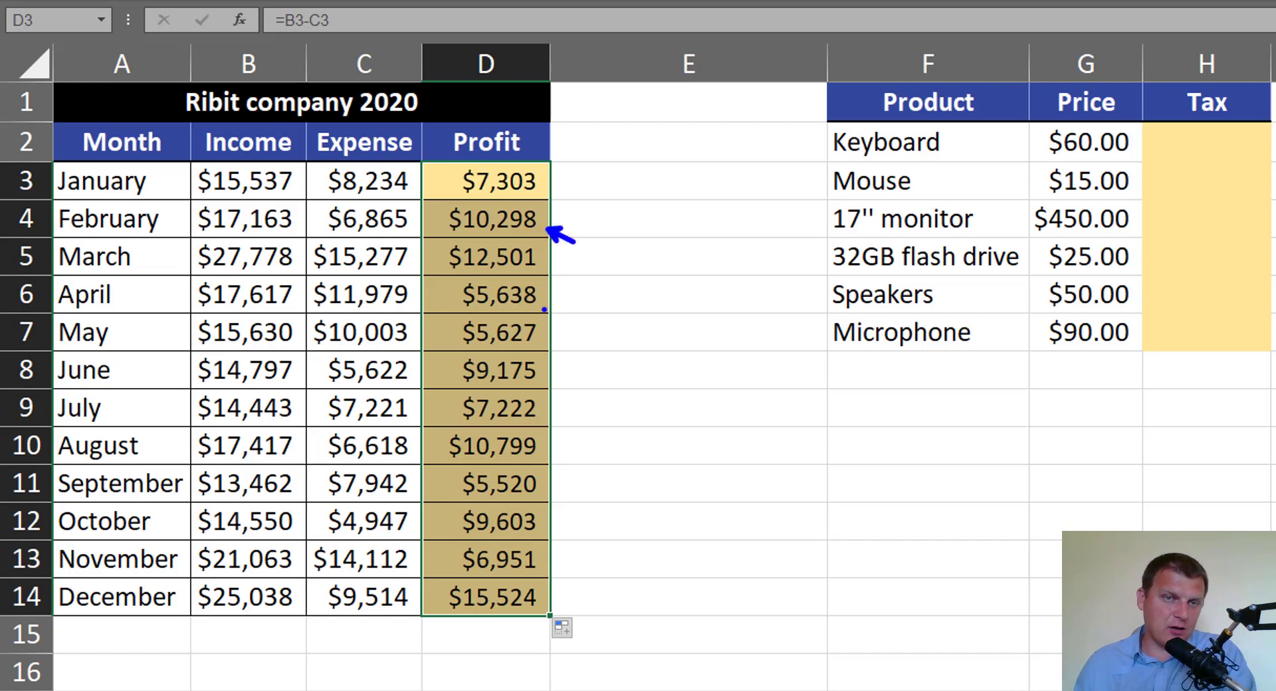
left_click_drag(544, 309, 574, 328)
left_click_drag(548, 406, 570, 423)
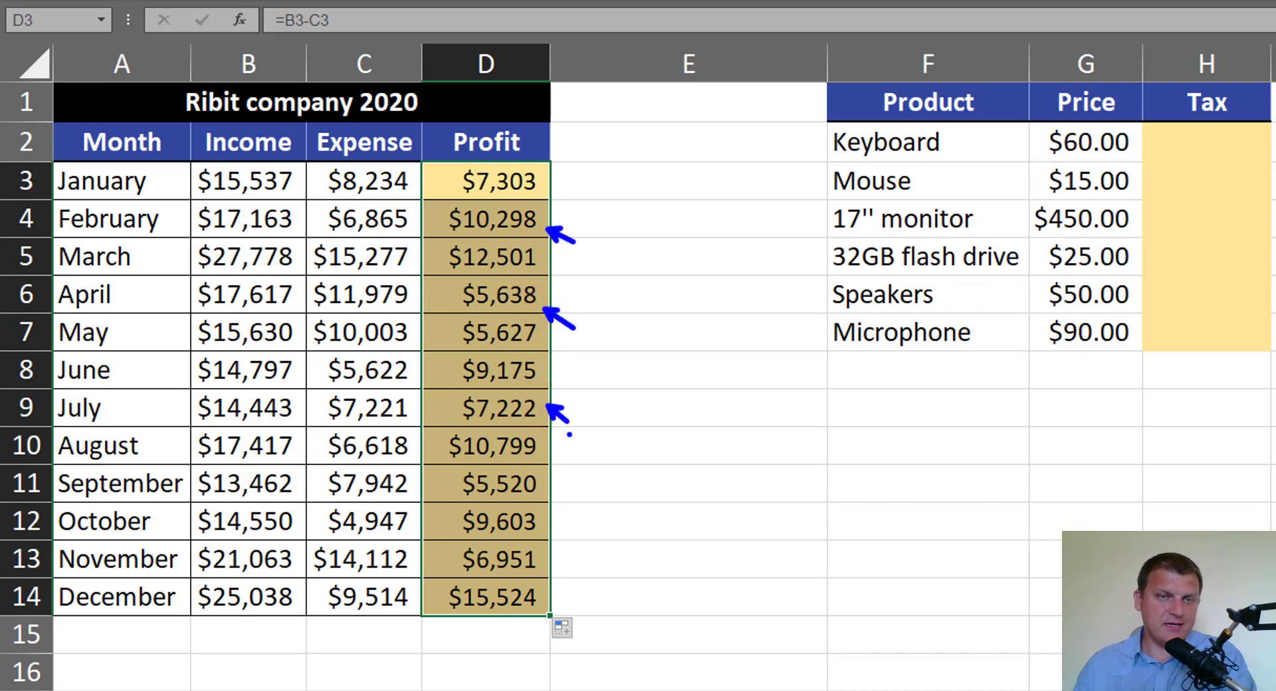
key("Escape")
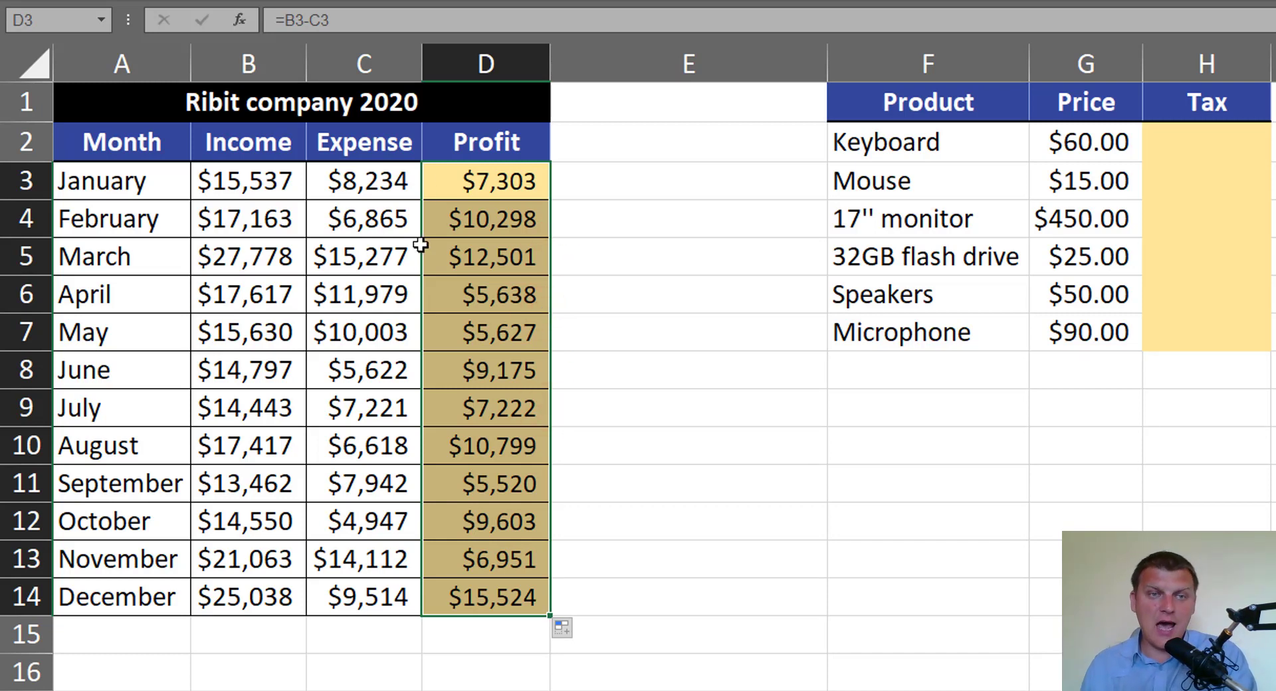
Examine which income and expense cells January's profit formula in D3 refers to.
double_click(484, 180)
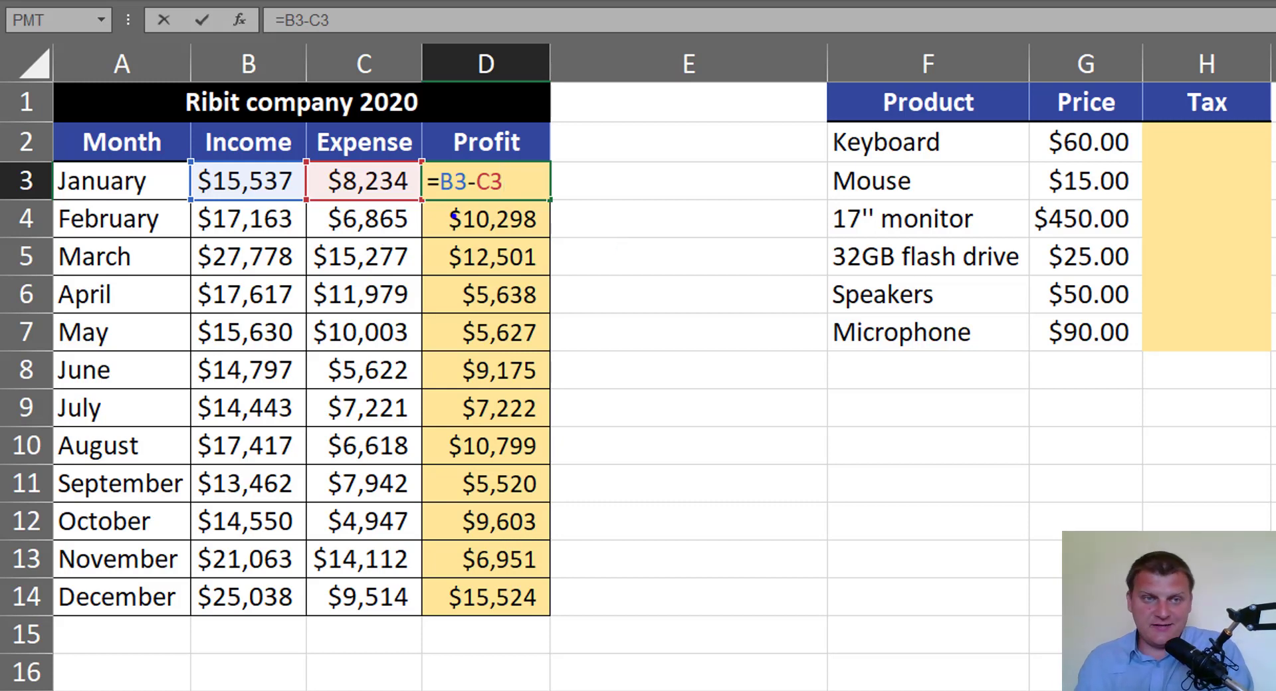
mouse_move(414, 246)
left_mouse_down()
mouse_move(449, 197)
mouse_move(256, 222)
mouse_move(249, 199)
mouse_move(258, 205)
left_mouse_up()
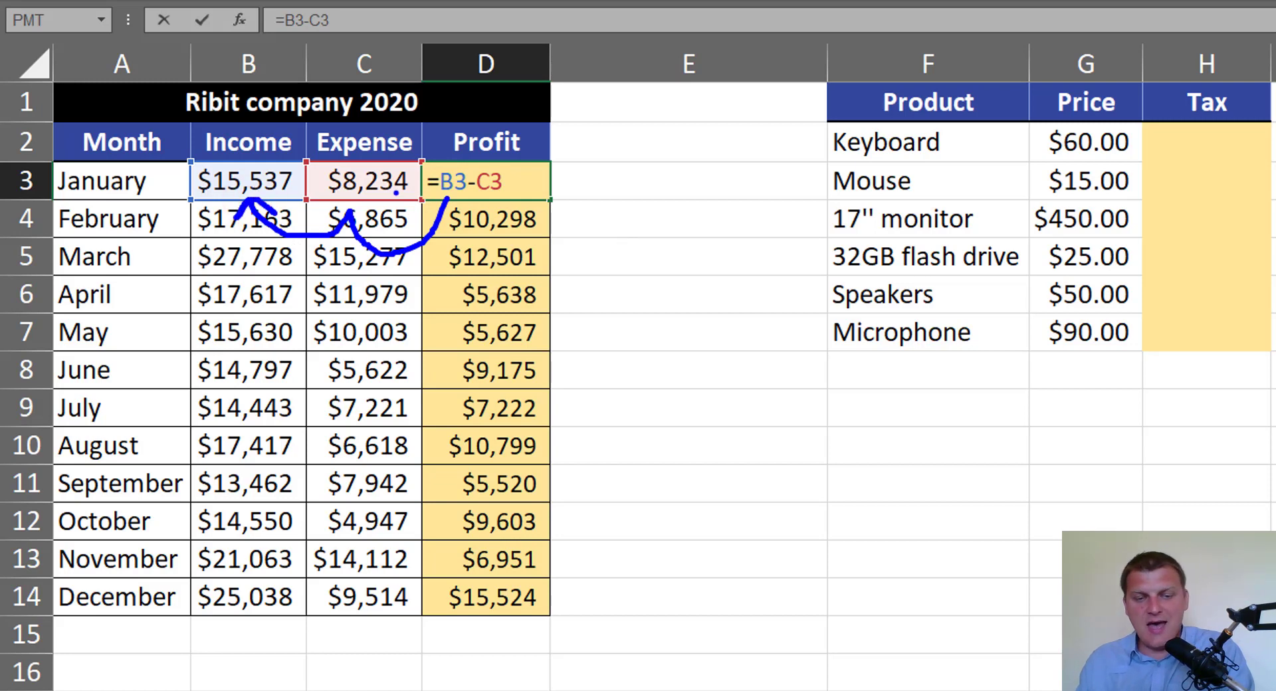
mouse_move(501, 165)
left_mouse_down()
mouse_move(416, 125)
mouse_move(397, 161)
left_mouse_up()
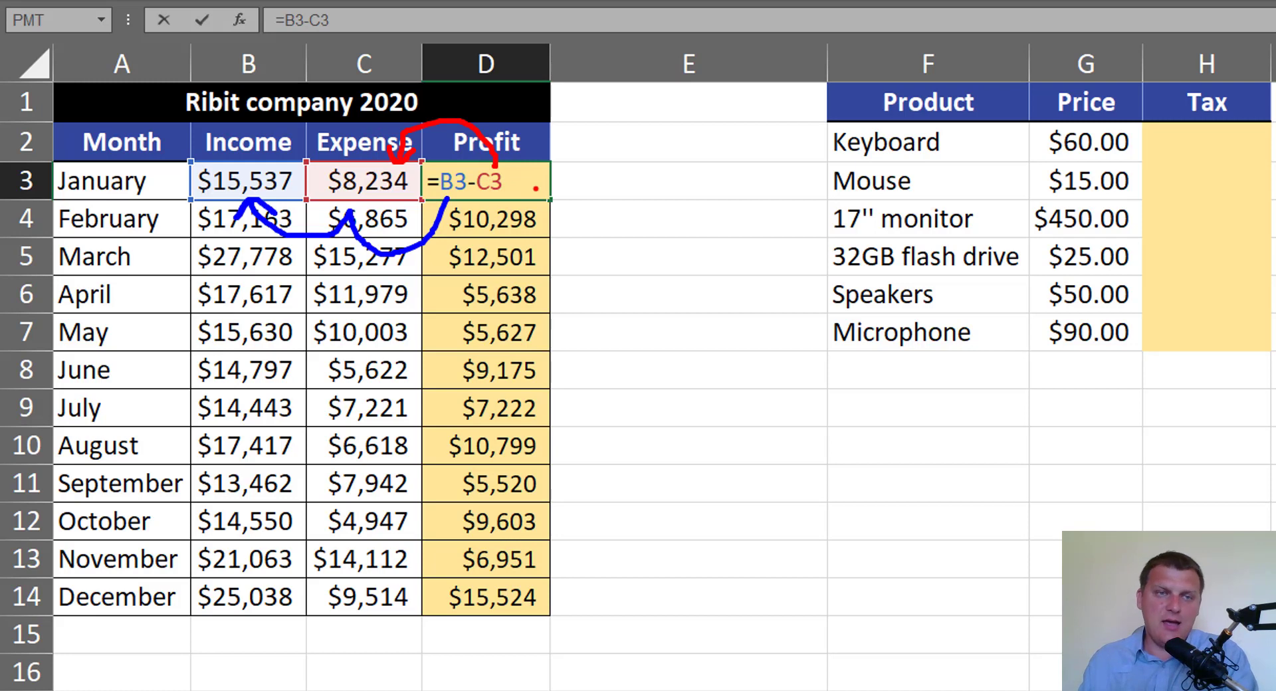
key("Escape")
key("Escape")
Examine which cells December's copied profit formula in D14 refers to.
left_click(487, 606)
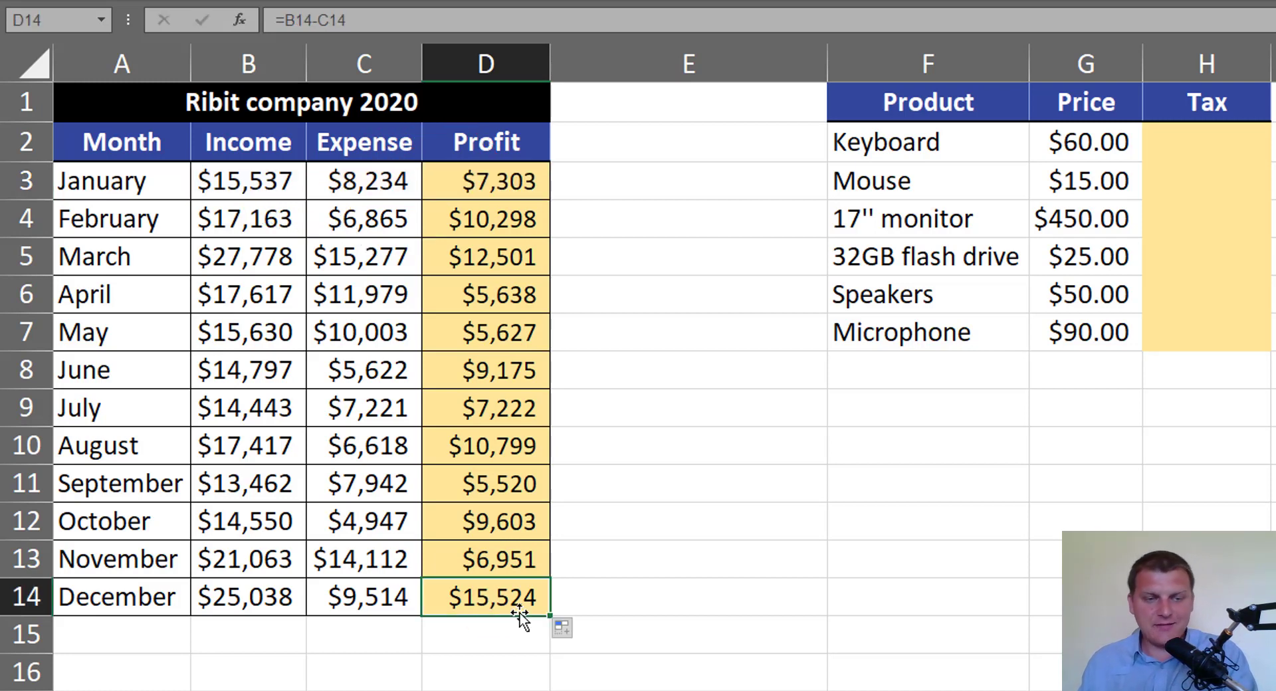
key("F2")
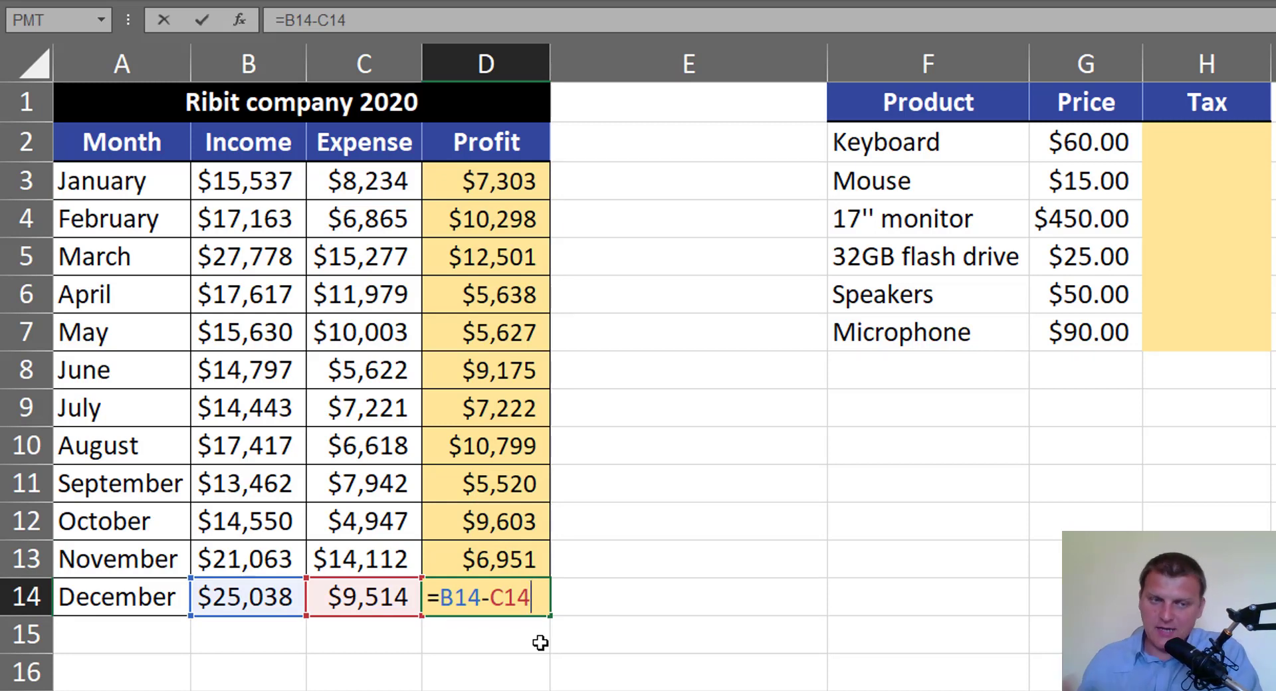
mouse_move(517, 592)
left_mouse_down()
mouse_move(392, 553)
mouse_move(380, 573)
mouse_move(409, 564)
left_mouse_up()
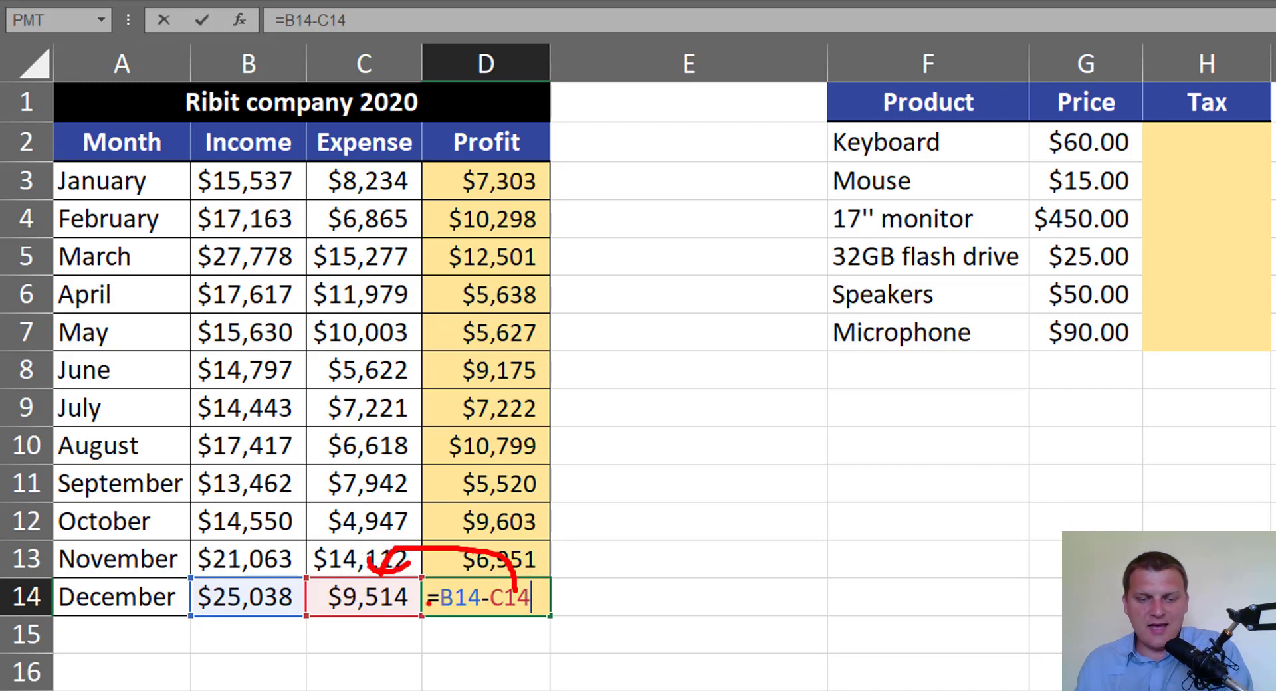
key("b")
mouse_move(468, 611)
left_mouse_down()
mouse_move(468, 638)
mouse_move(256, 628)
mouse_move(243, 650)
mouse_move(249, 623)
left_mouse_up()
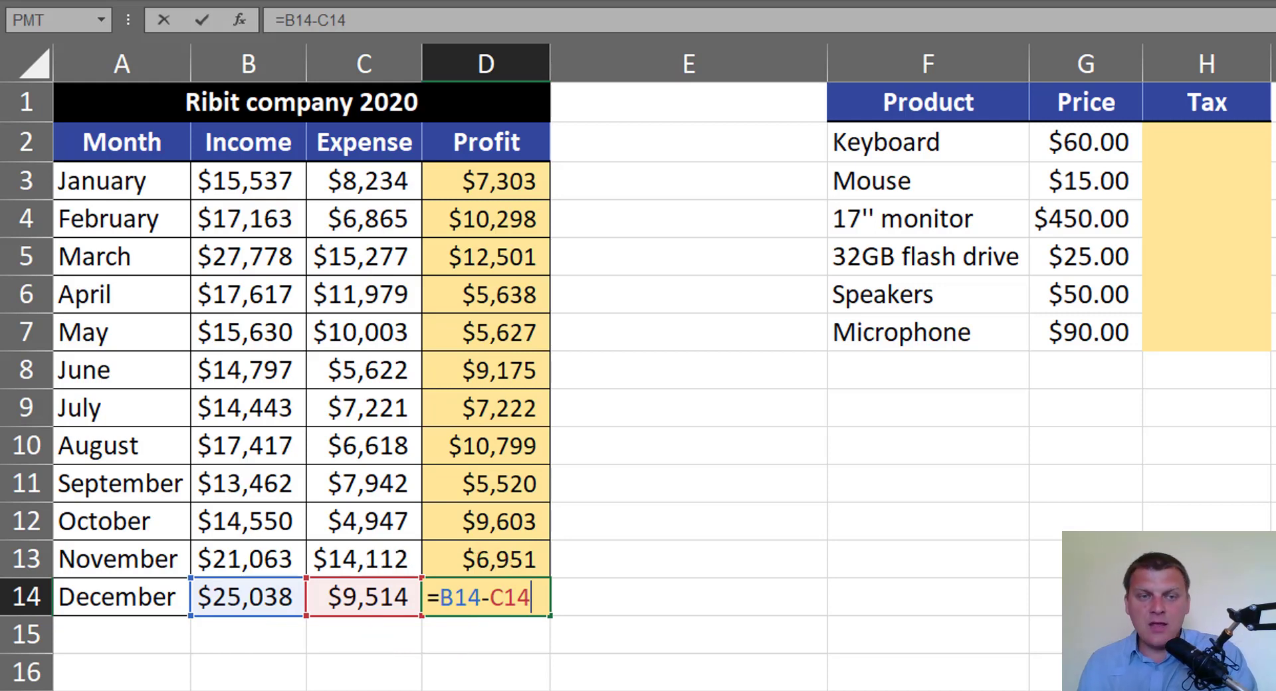
key("ctrl+Return")
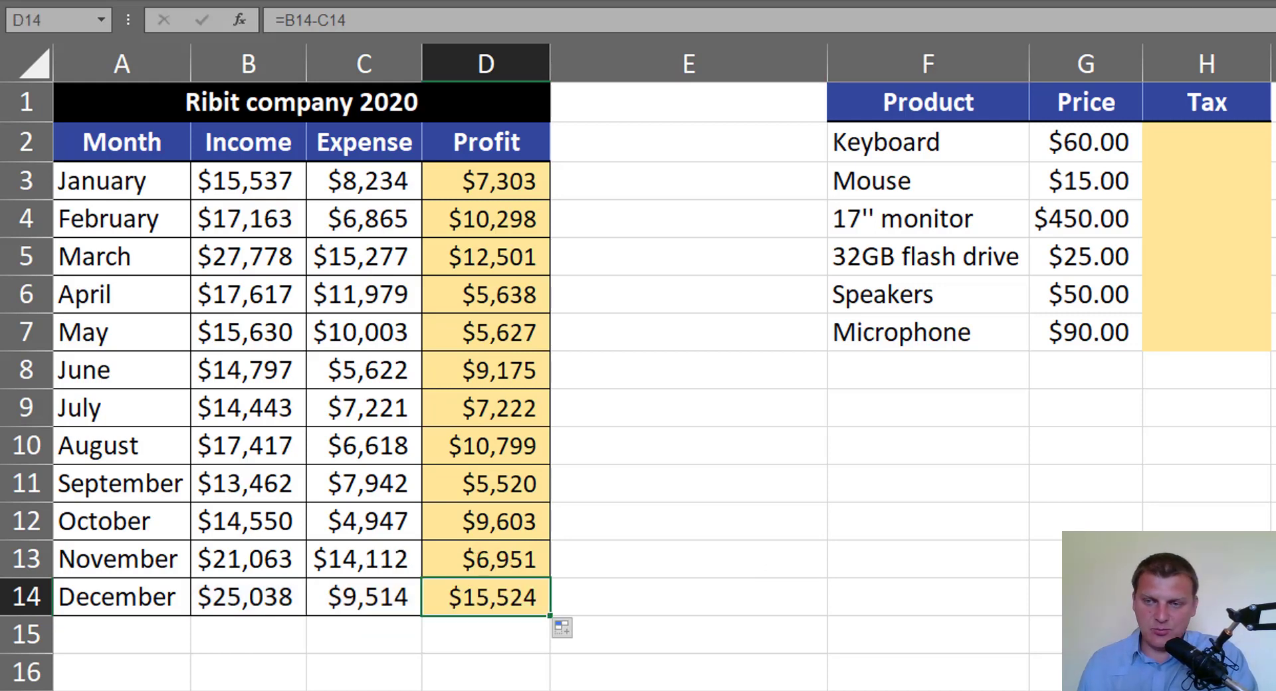
Build the keyboard's tax formula in H2 as =G2*J2, multiplying its price by the tax percentage.
scroll(658, 336, "right", 5)
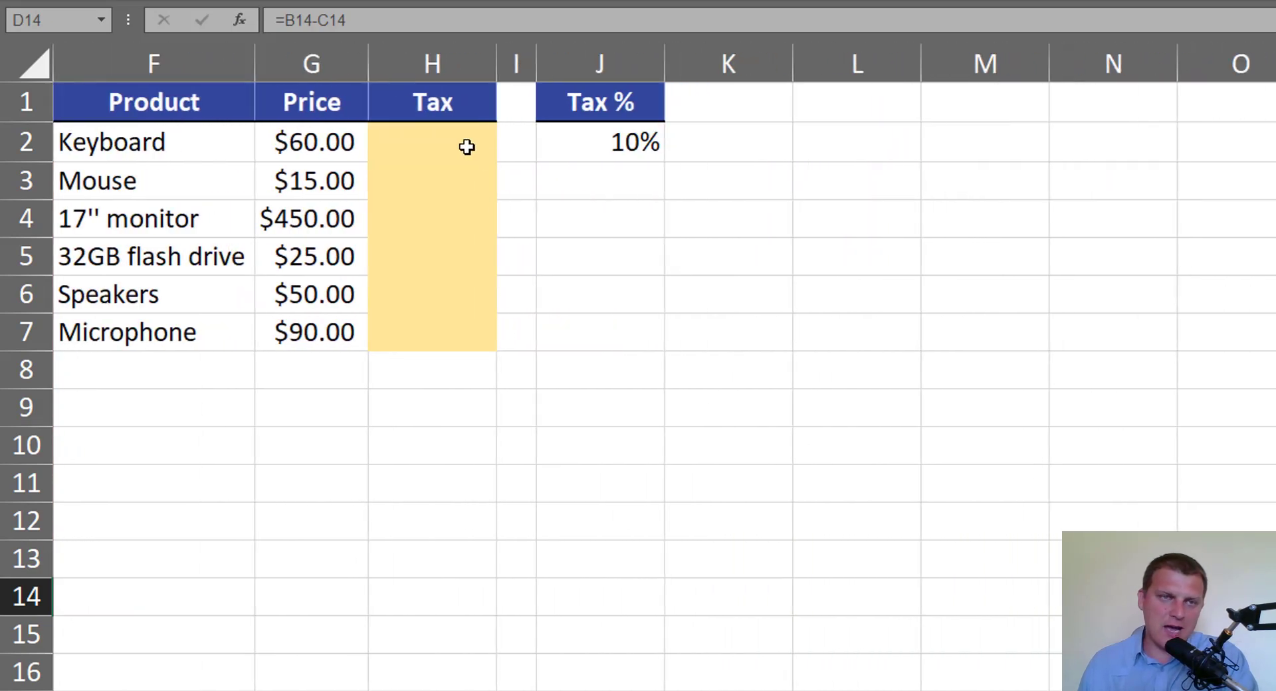
left_click(466, 147)
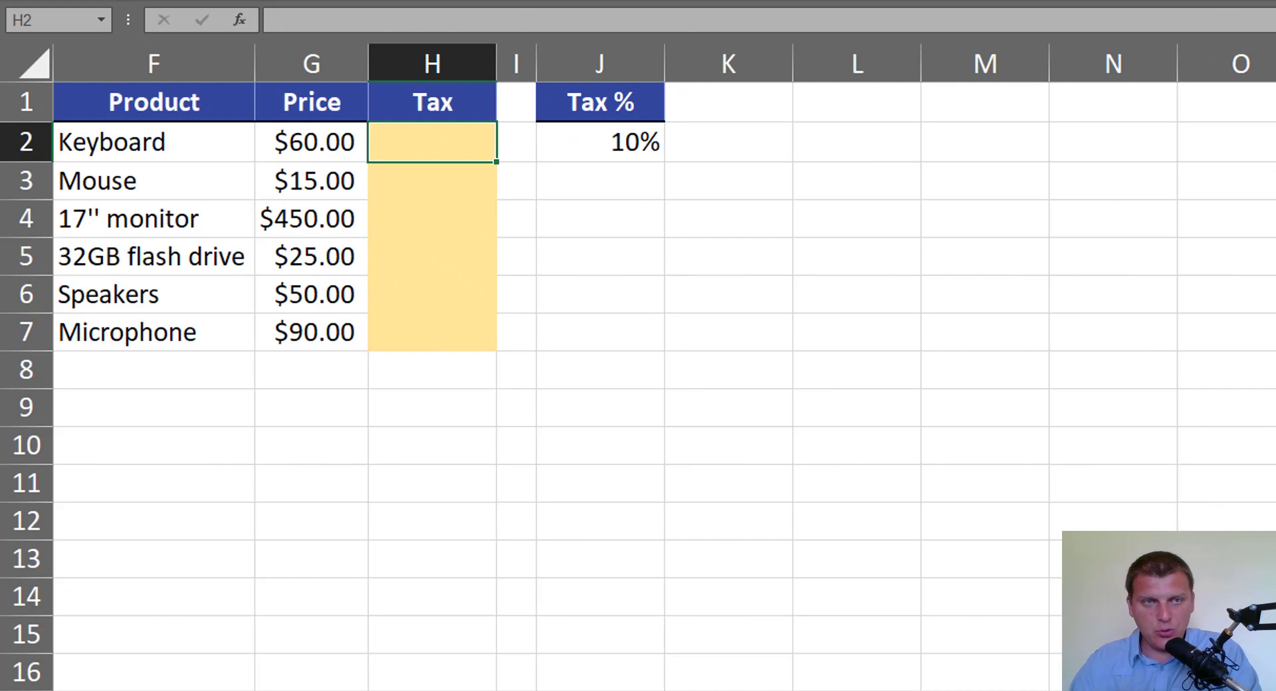
left_click(328, 142)
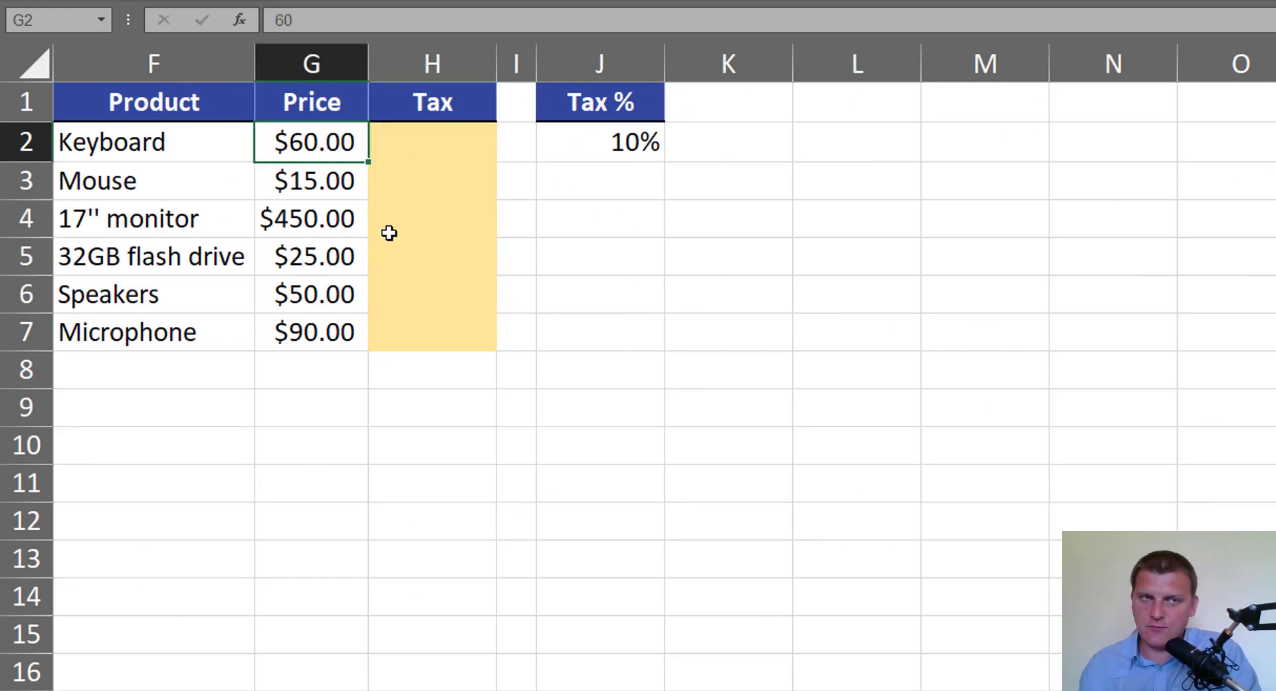
left_click(573, 153)
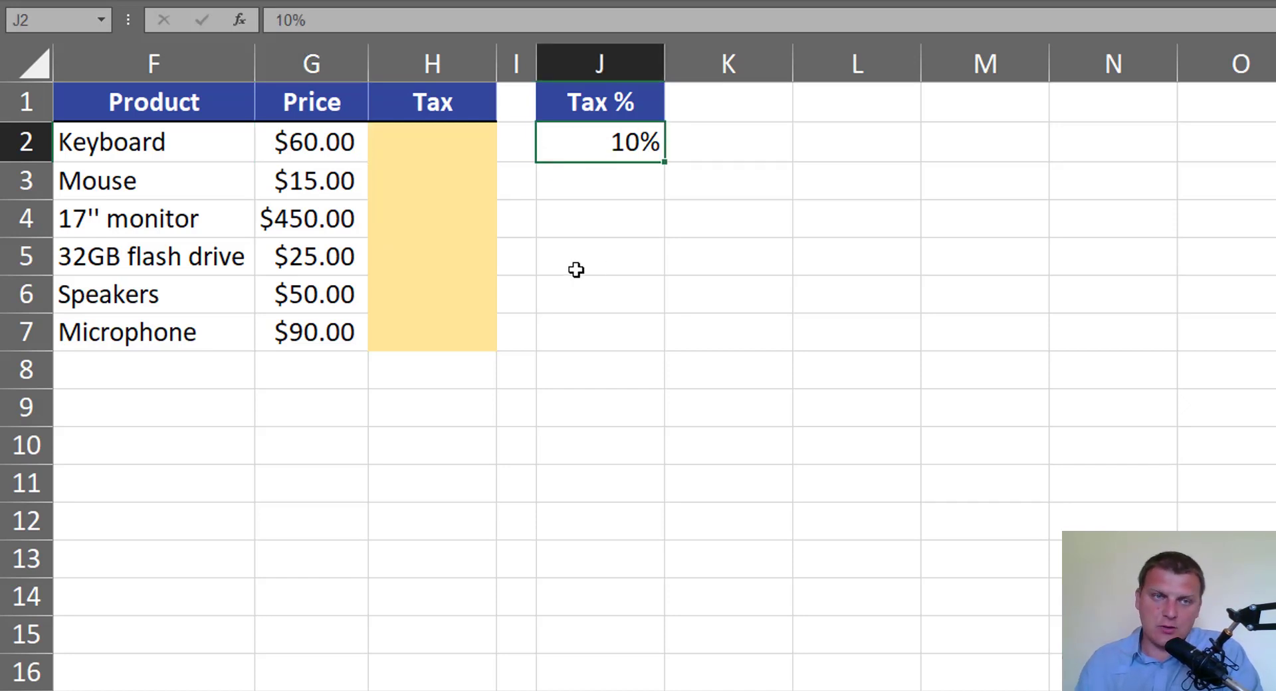
left_click(451, 142)
type("=")
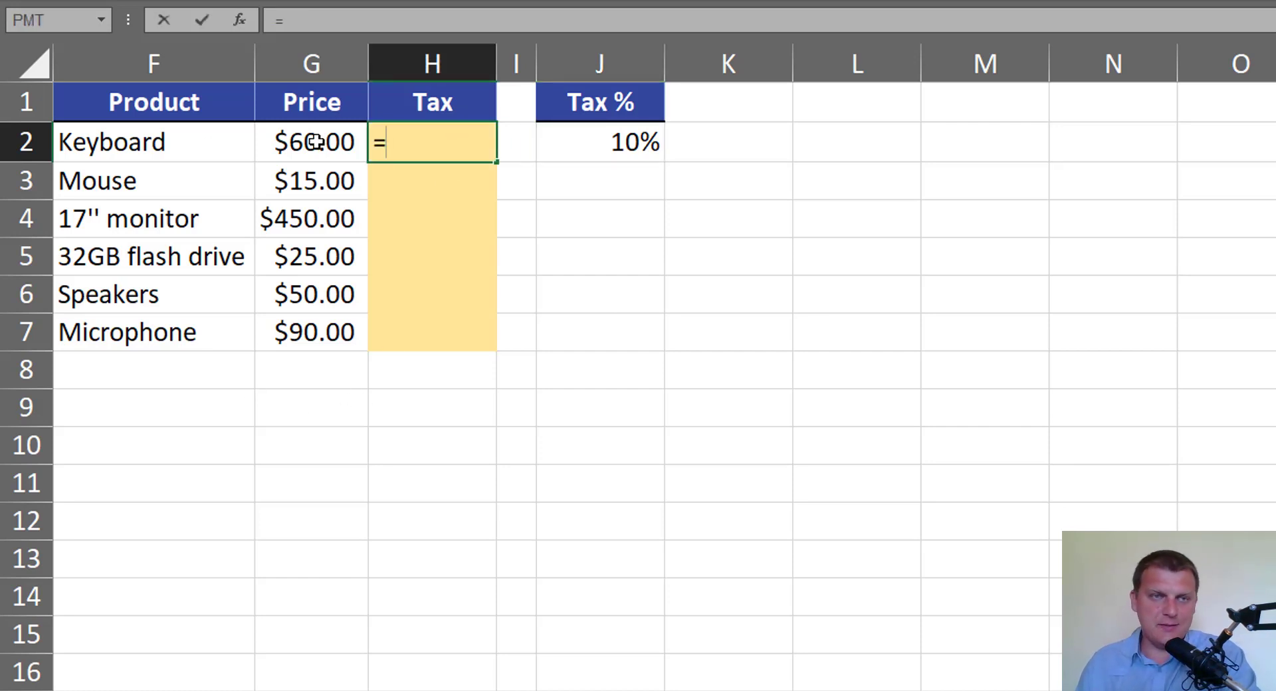
left_click(315, 141)
type("*")
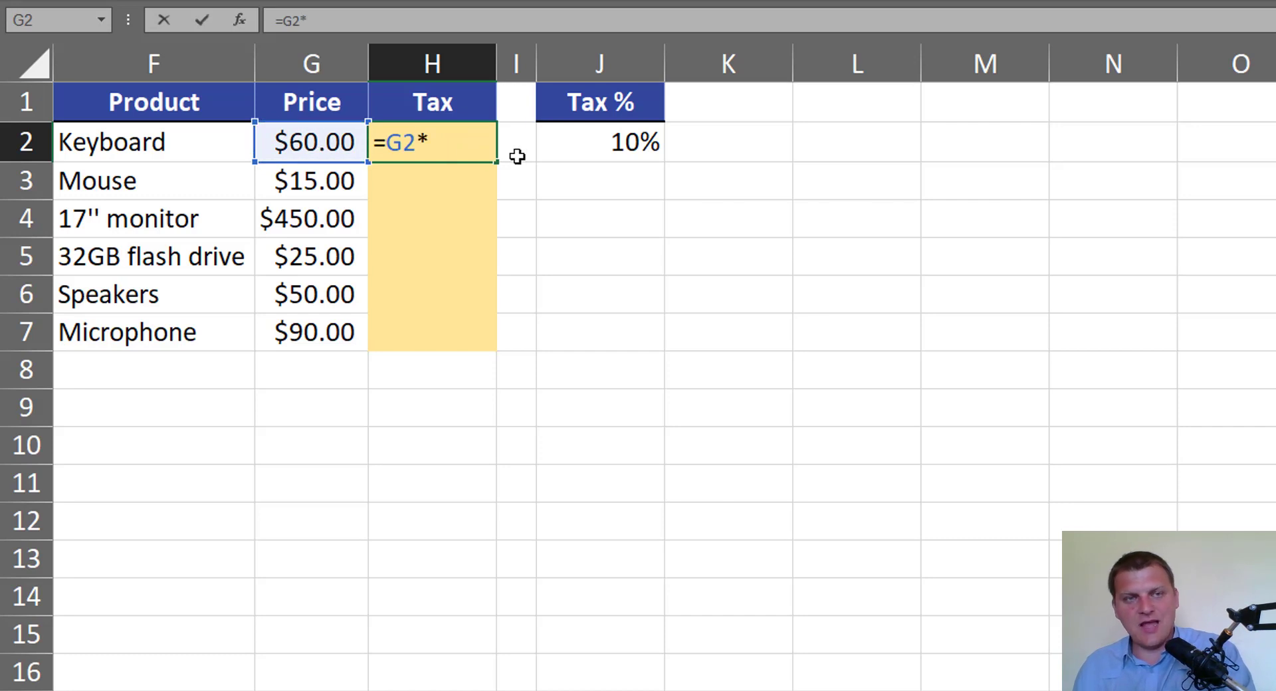
left_click(650, 141)
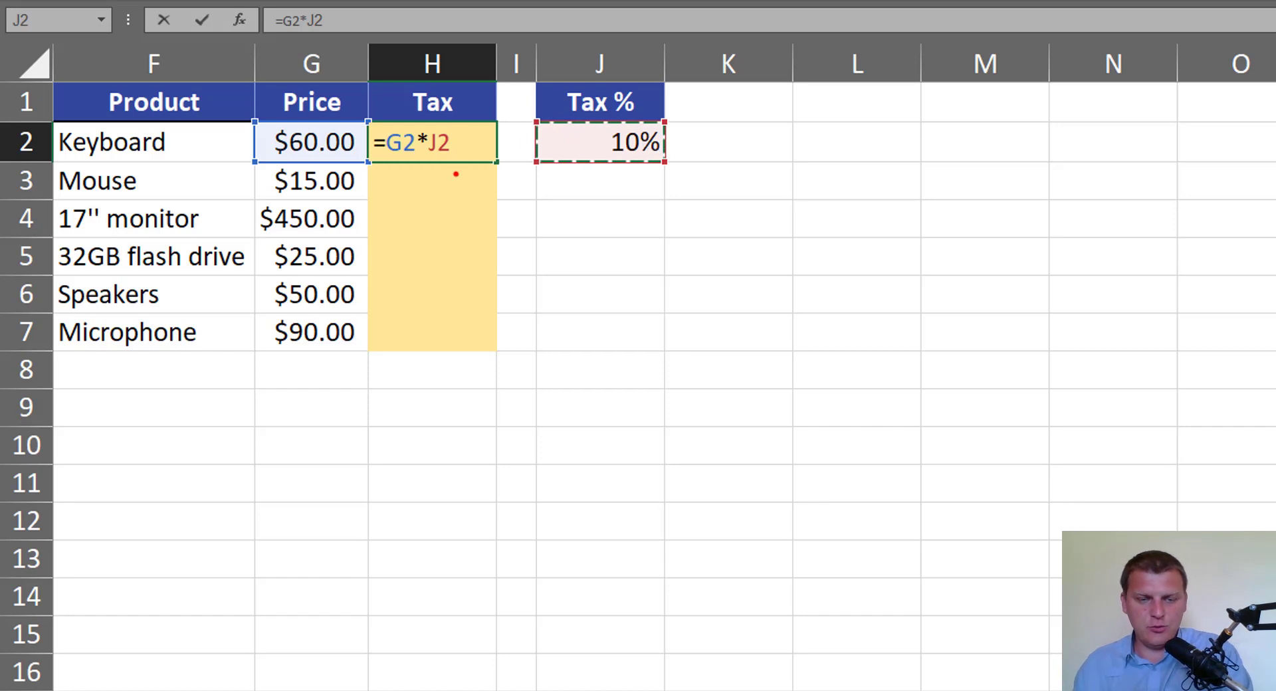
mouse_move(444, 172)
left_mouse_down()
mouse_move(444, 334)
mouse_move(465, 325)
left_mouse_up()
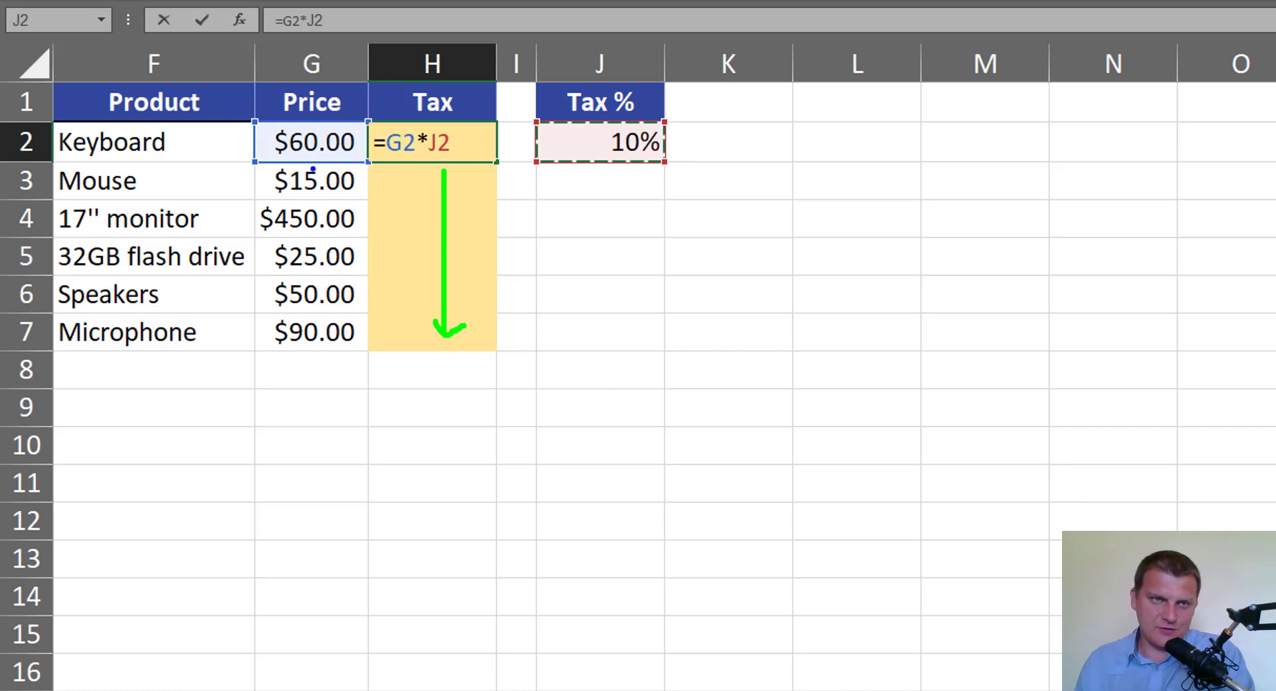
mouse_move(313, 169)
left_mouse_down()
mouse_move(317, 311)
mouse_move(339, 317)
left_mouse_up()
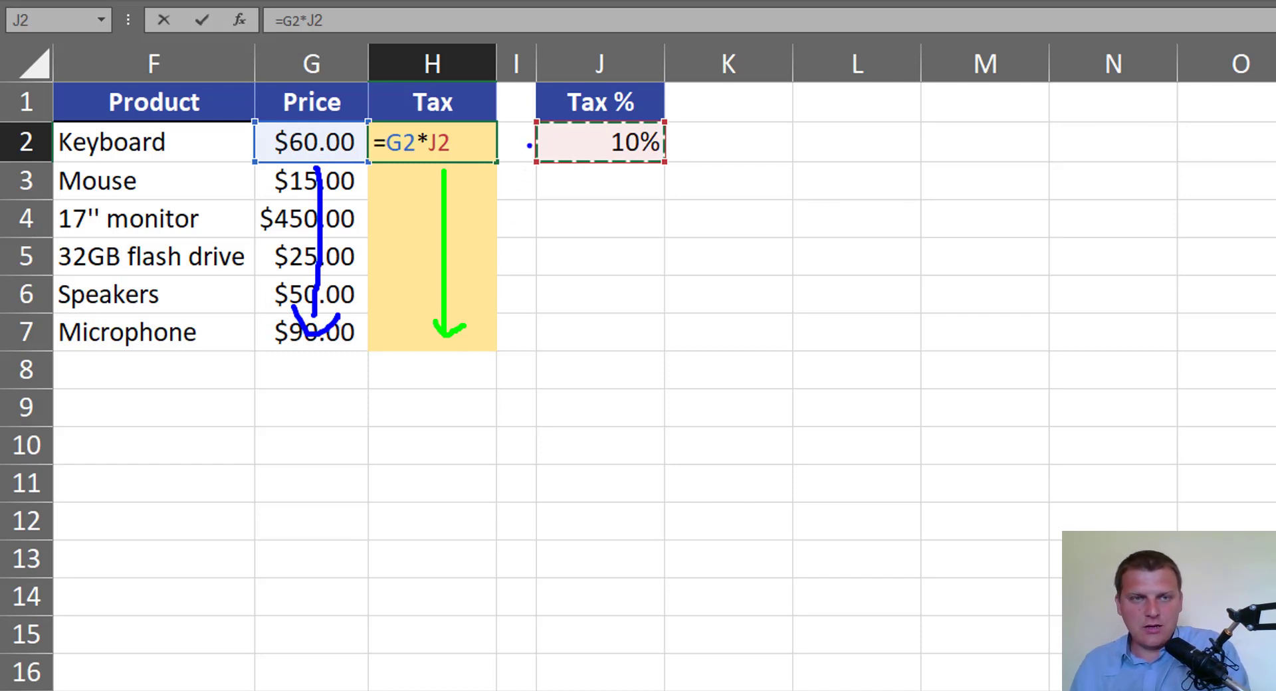
mouse_move(522, 111)
left_mouse_down()
mouse_move(611, 180)
mouse_move(696, 182)
left_mouse_up()
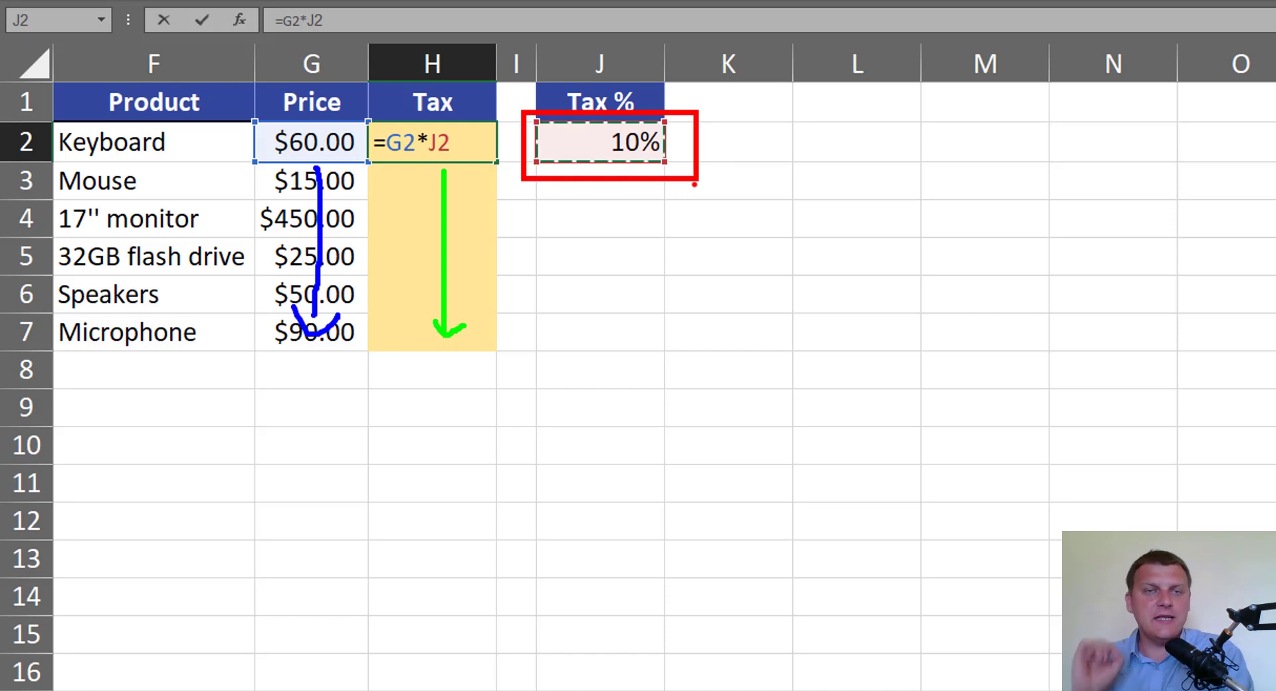
key("Escape")
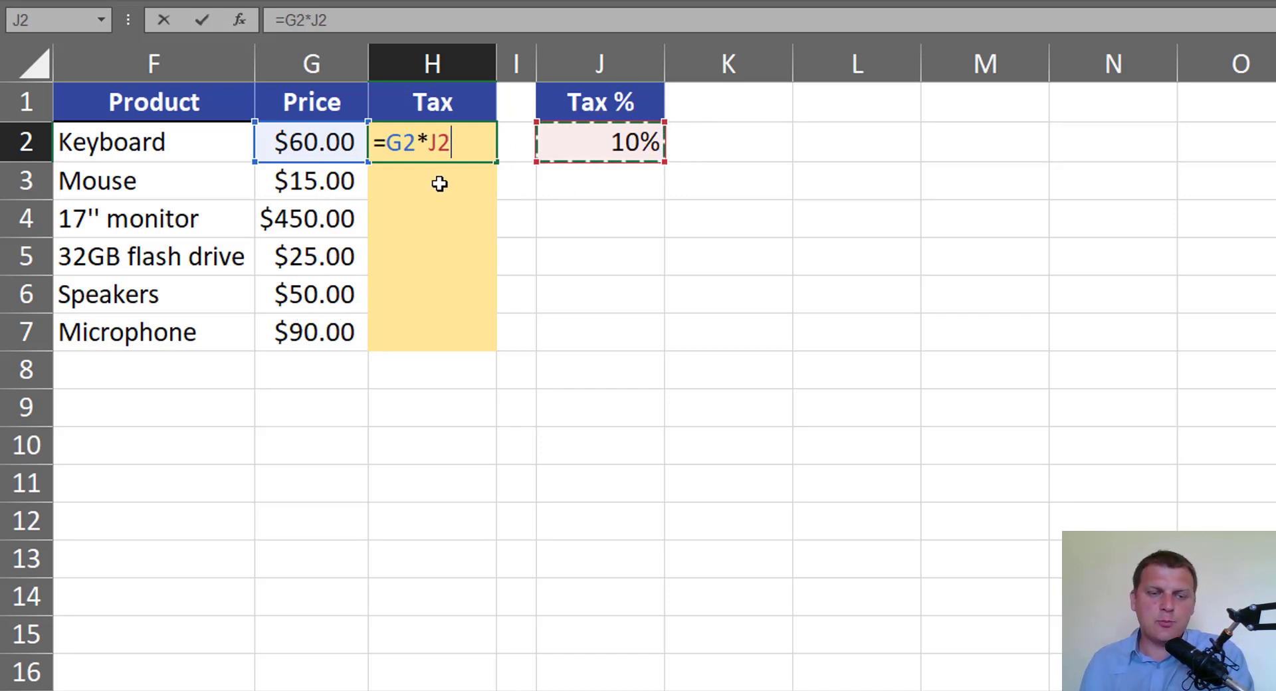
Make the tax rate reference absolute as $J$2 in H2's formula and fill it down to the microphone row.
key("F4")
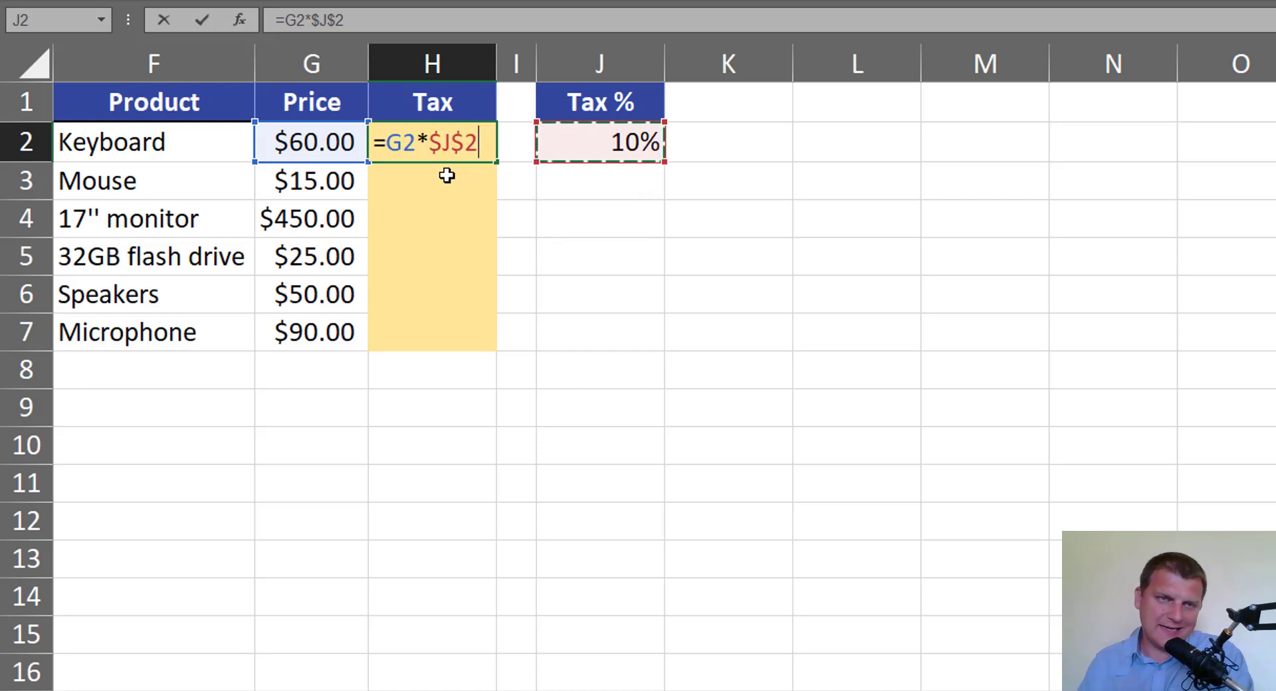
mouse_move(478, 143)
left_mouse_down()
mouse_move(436, 148)
mouse_move(464, 146)
left_mouse_up()
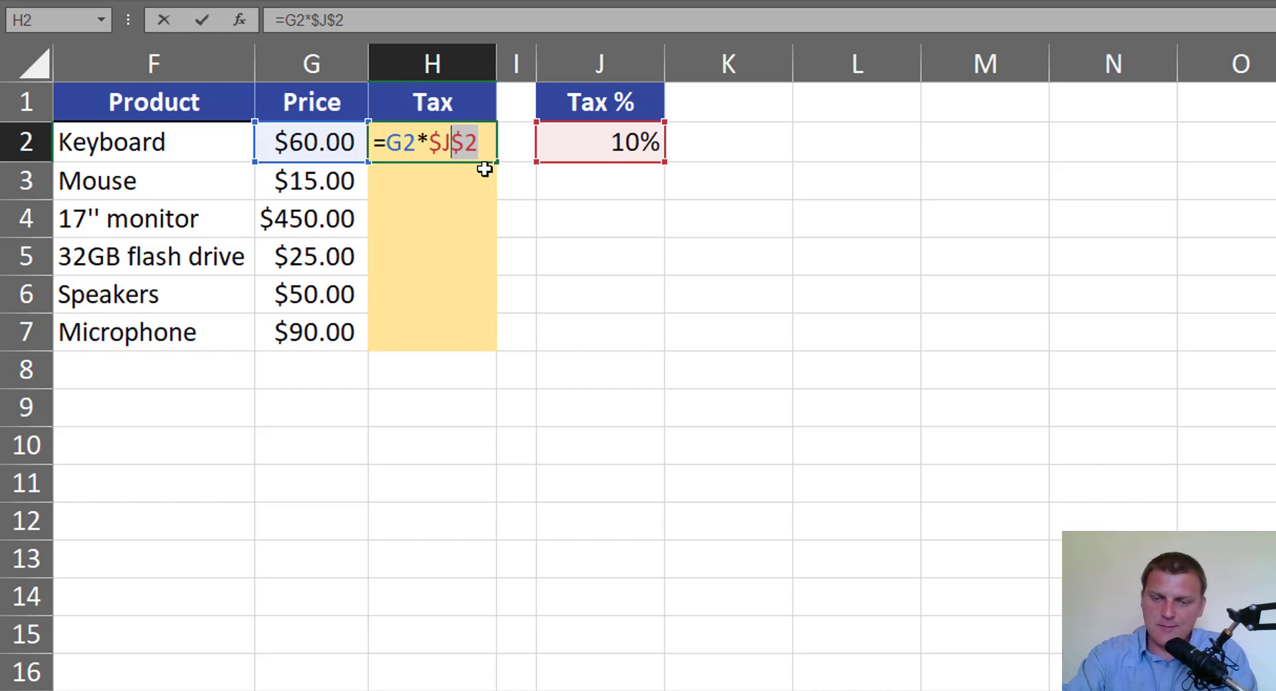
key("ctrl+Return")
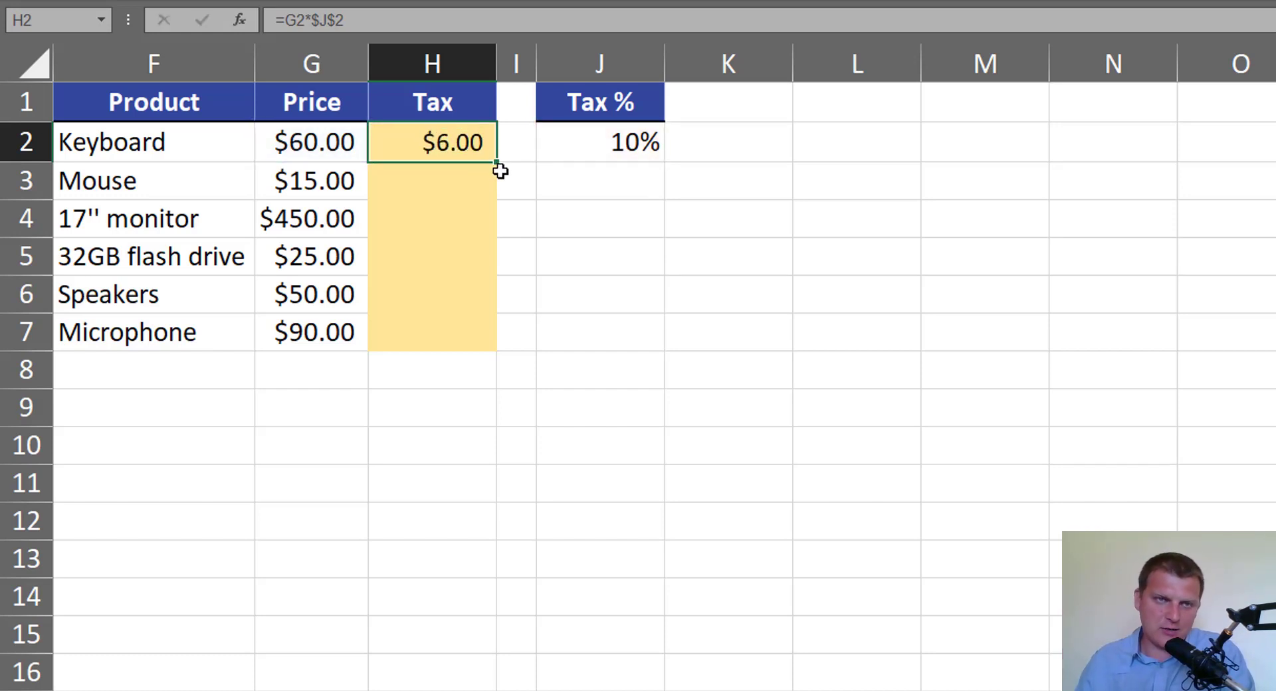
double_click(499, 162)
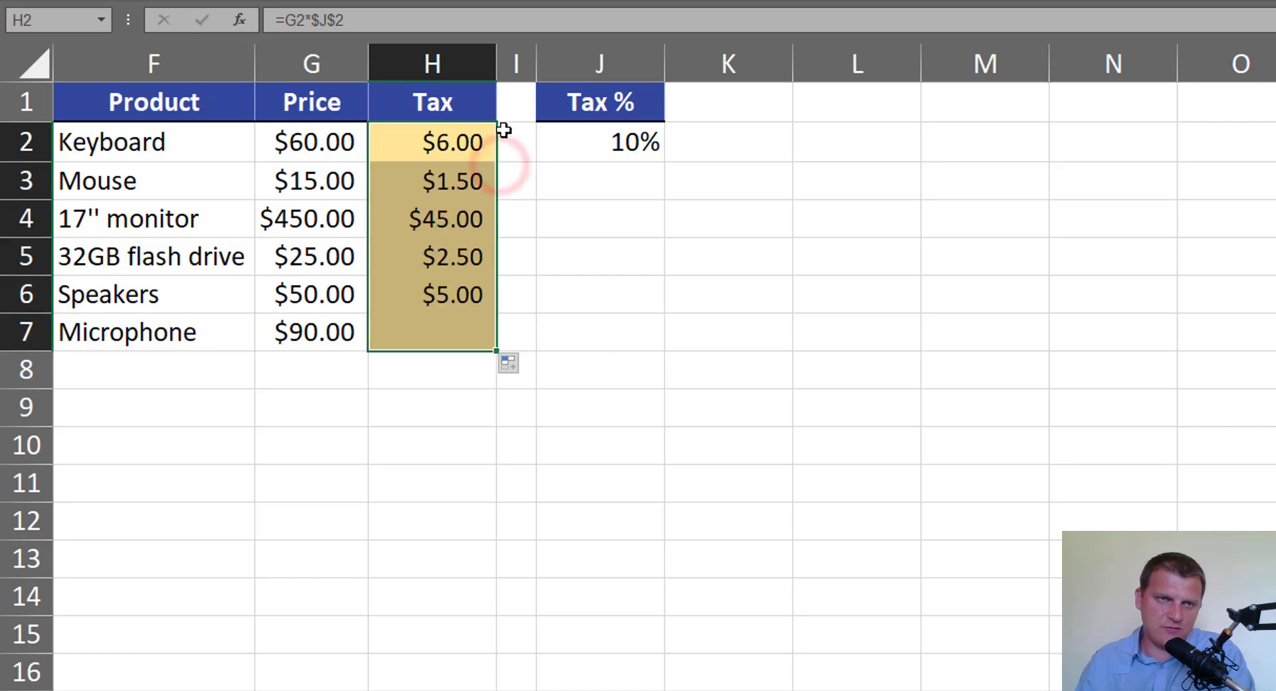
Examine the price and tax rate references in the microphone's copied tax formula in H7.
left_click(475, 333)
key("F2")
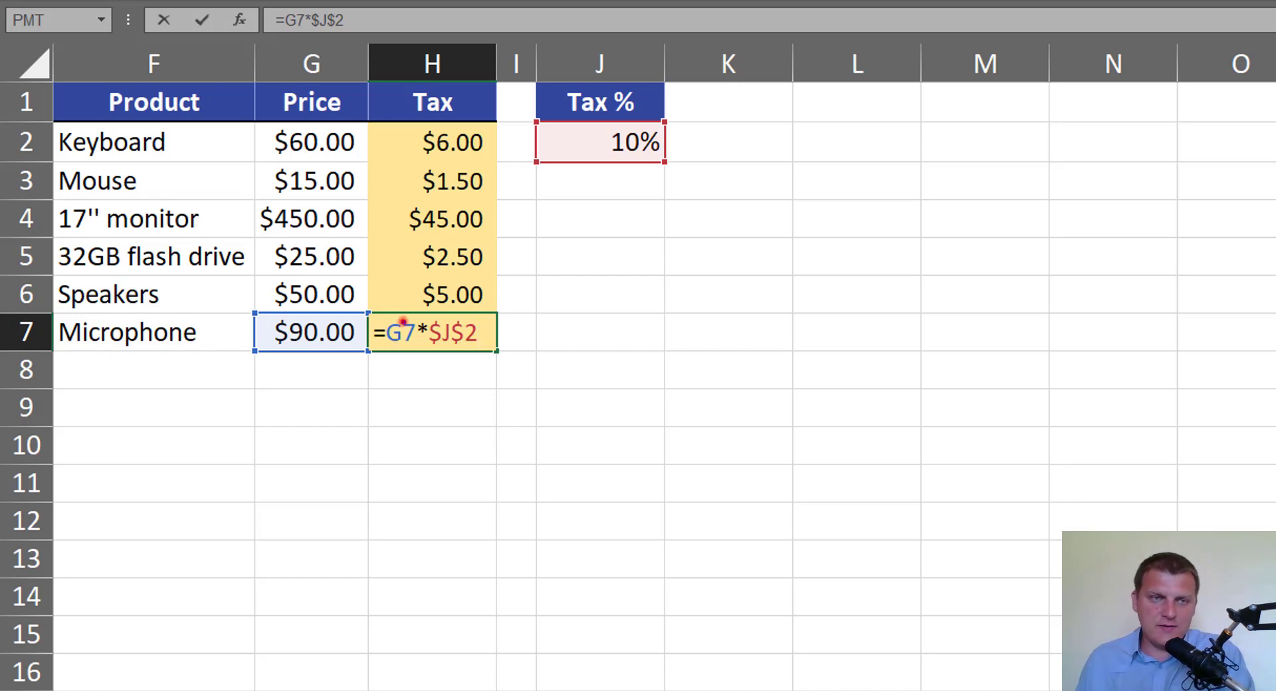
key("b")
mouse_move(404, 322)
left_mouse_down()
mouse_move(372, 291)
mouse_move(319, 307)
left_mouse_up()
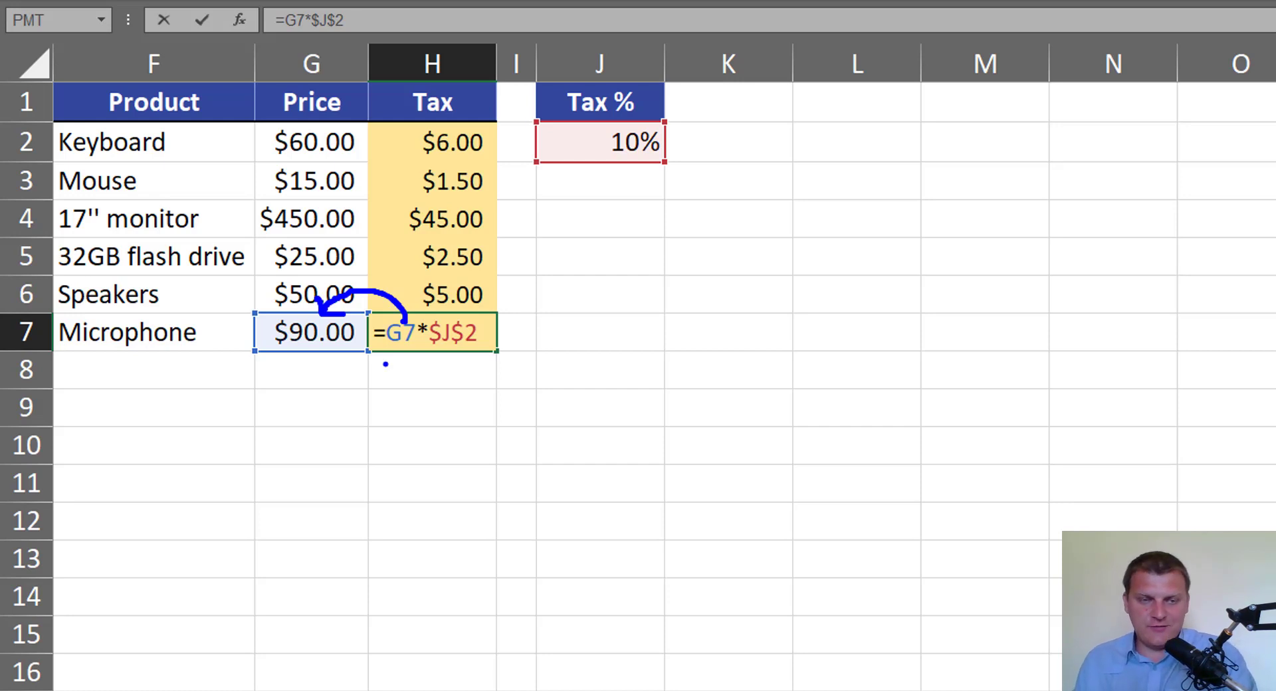
left_click_drag(576, 172, 484, 312)
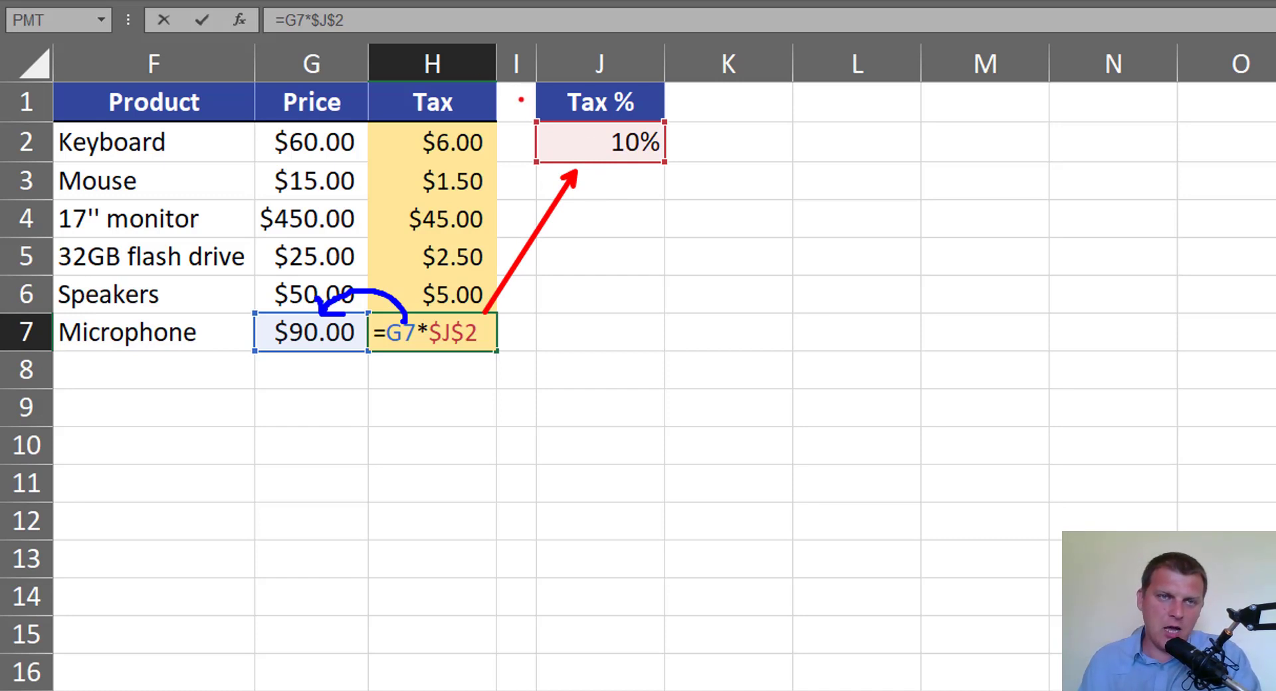
mouse_move(516, 100)
left_mouse_down()
mouse_move(525, 115)
mouse_move(688, 176)
left_mouse_up()
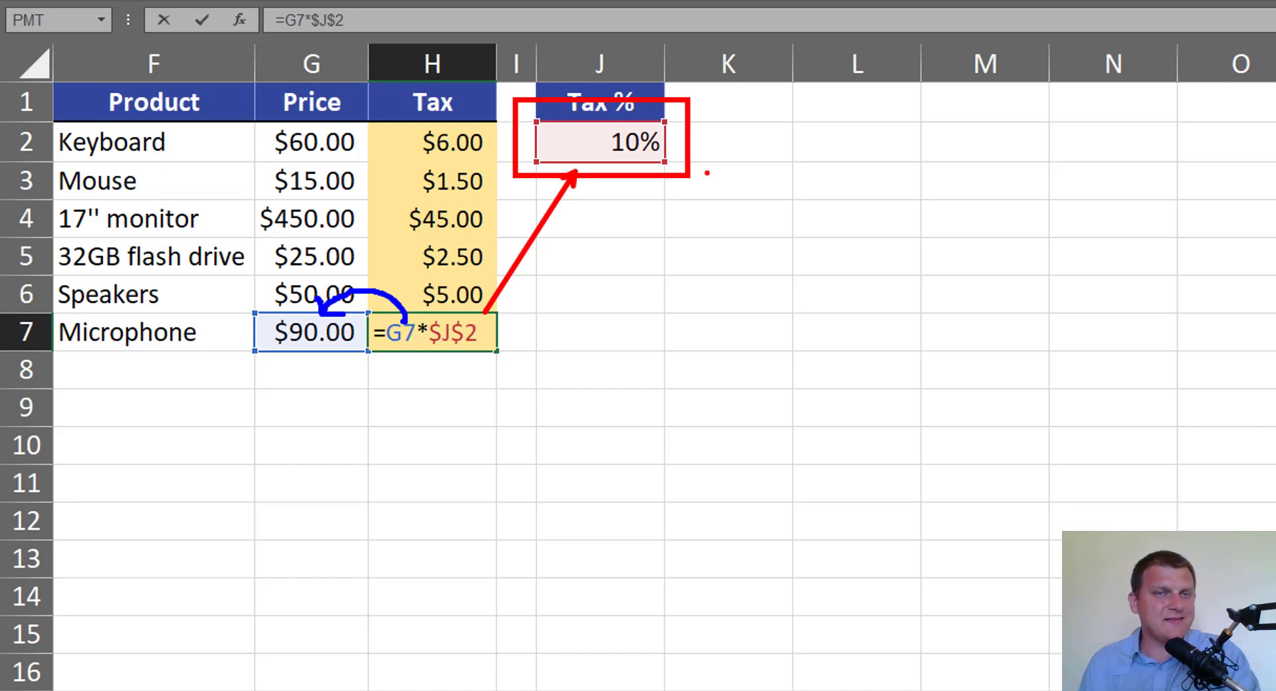